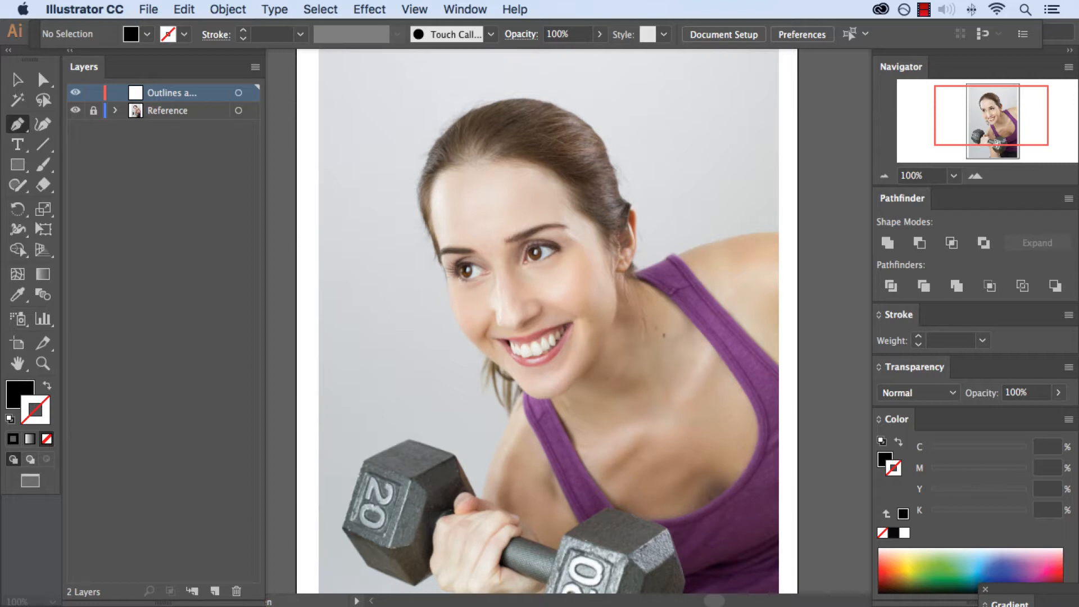
scroll(545, 320, down, 3)
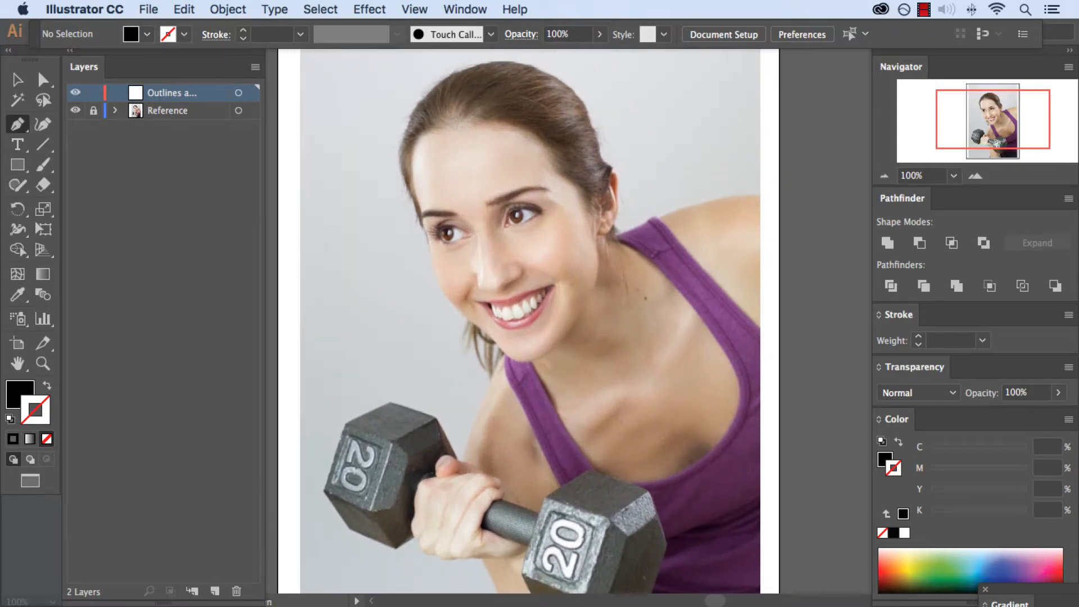
scroll(539, 321, down, 5)
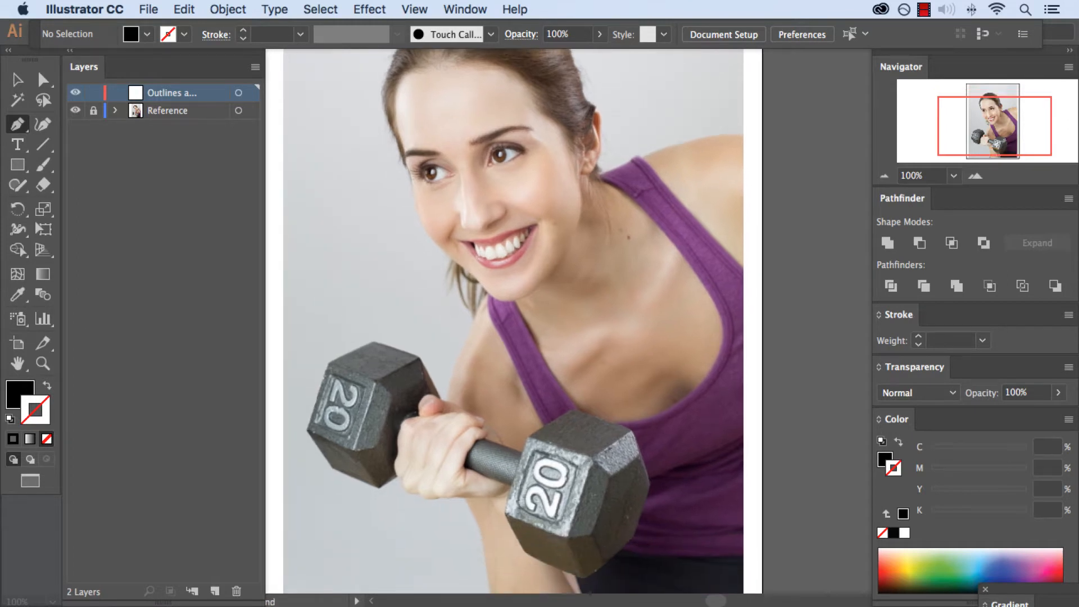
scroll(516, 320, down, 3)
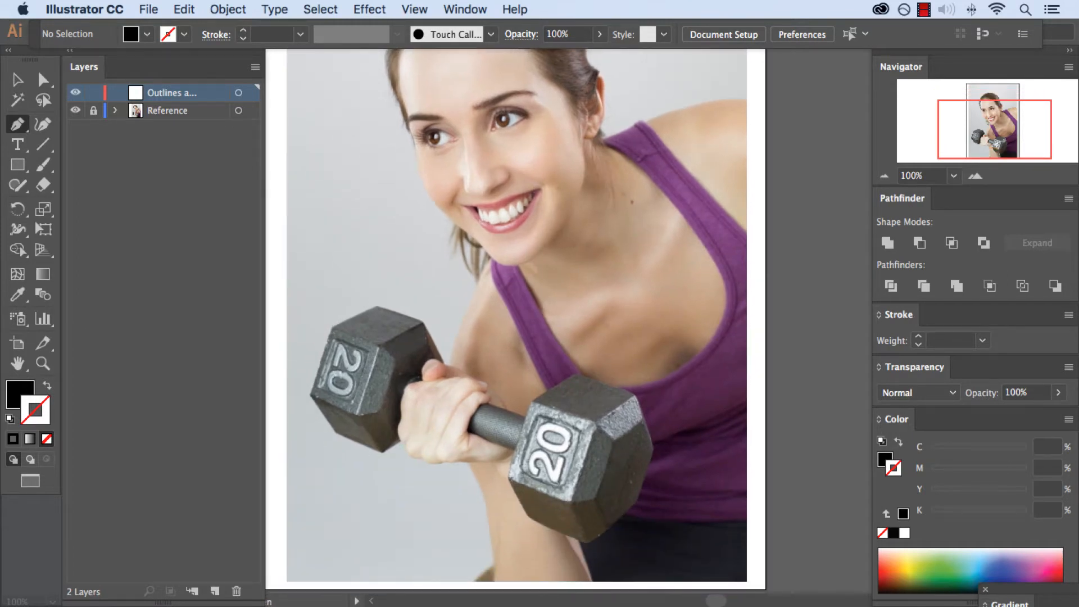
scroll(521, 320, up, 6)
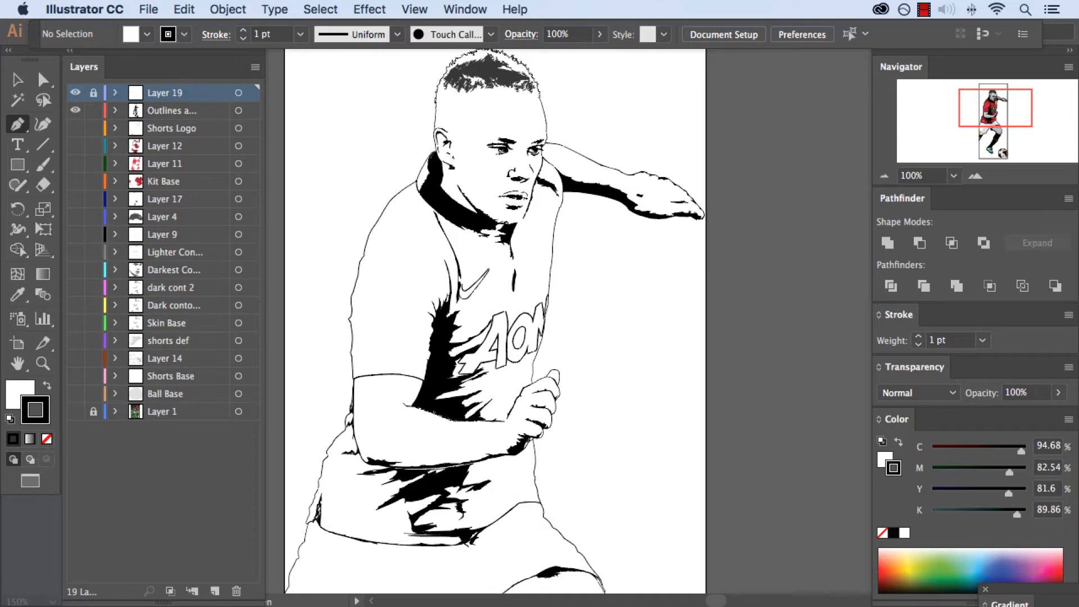
drag(543, 138, 530, 144)
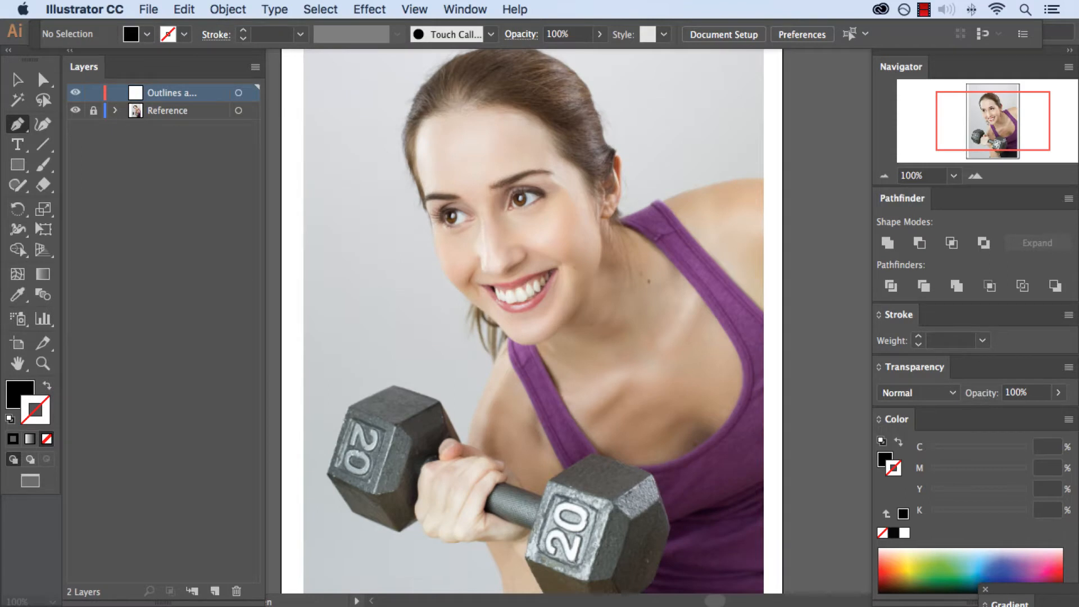
Set the fill colour to black and the stroke to none for the outline shapes
click(17, 390)
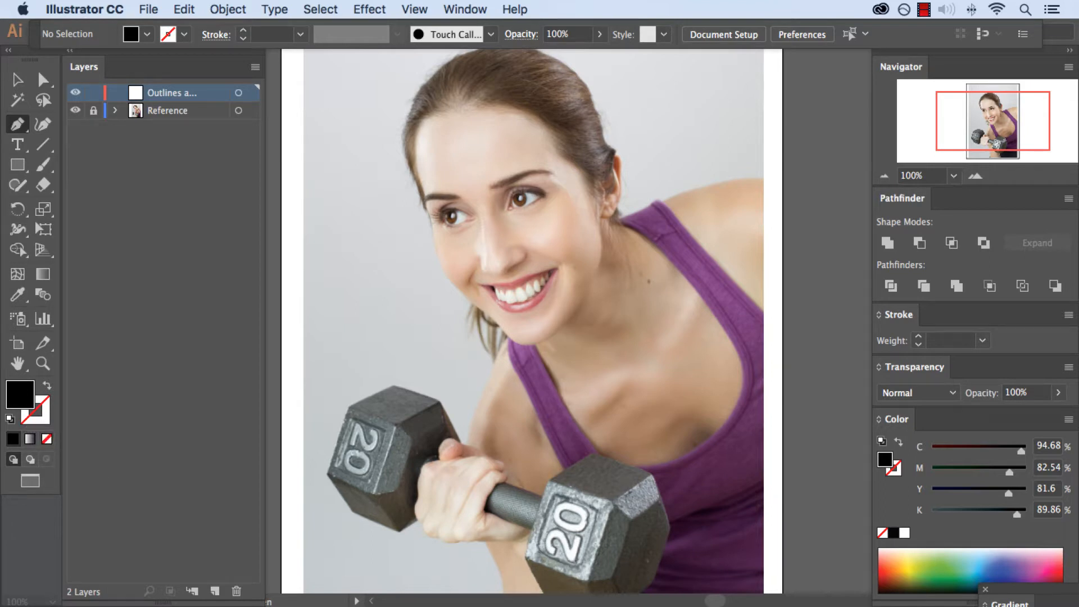
click(10, 419)
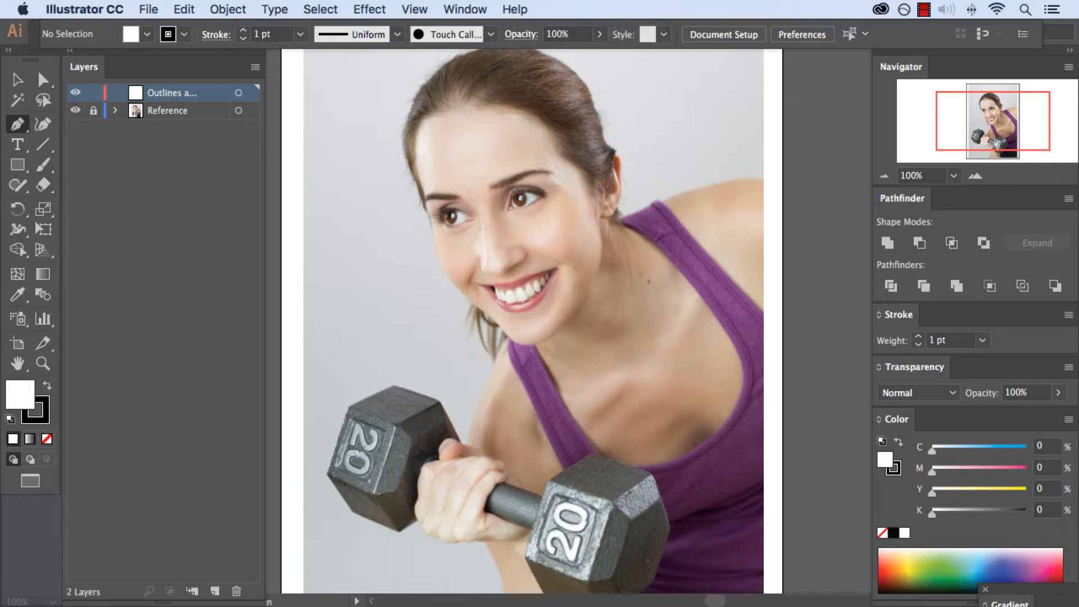
key(shift+x)
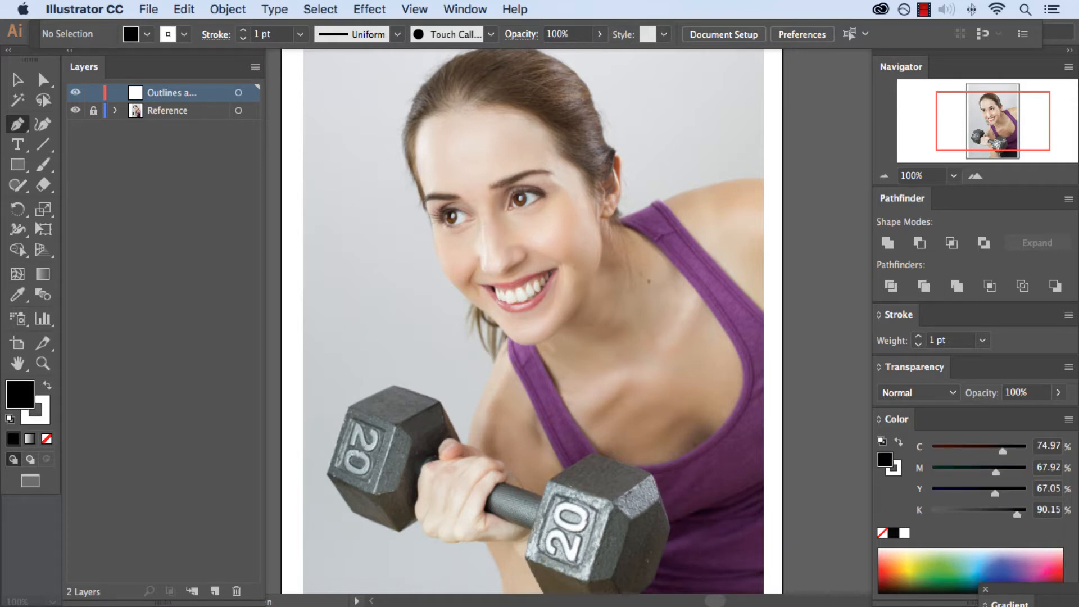
key(x)
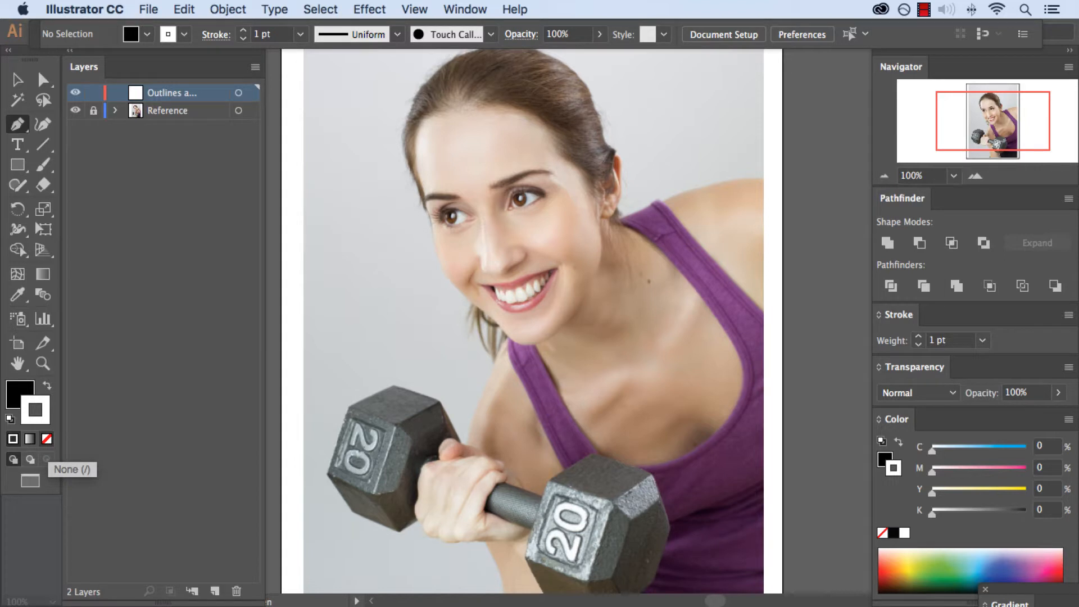
click(46, 438)
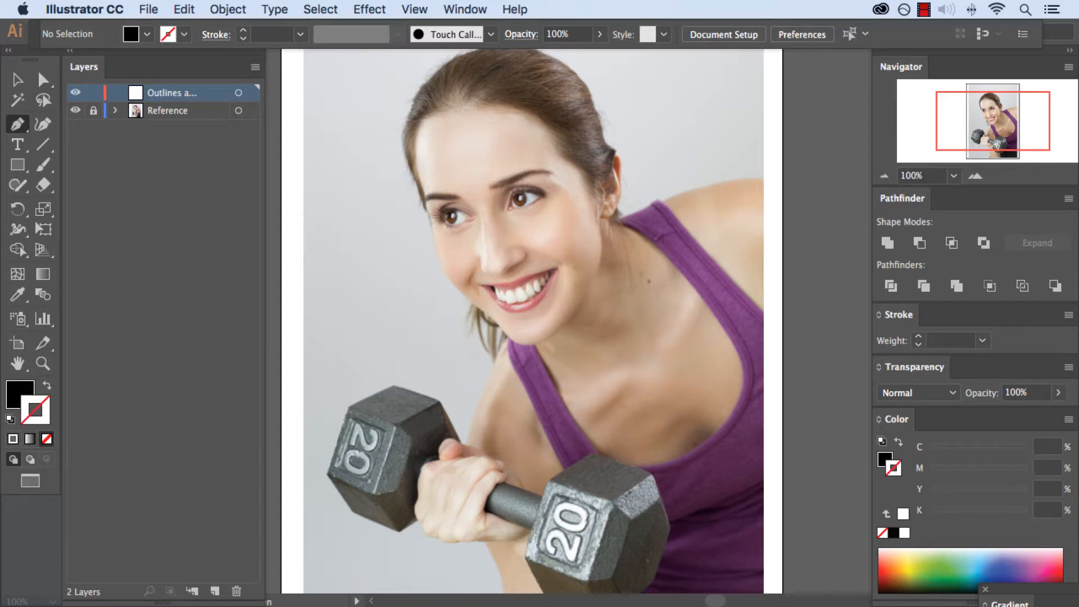
click(17, 400)
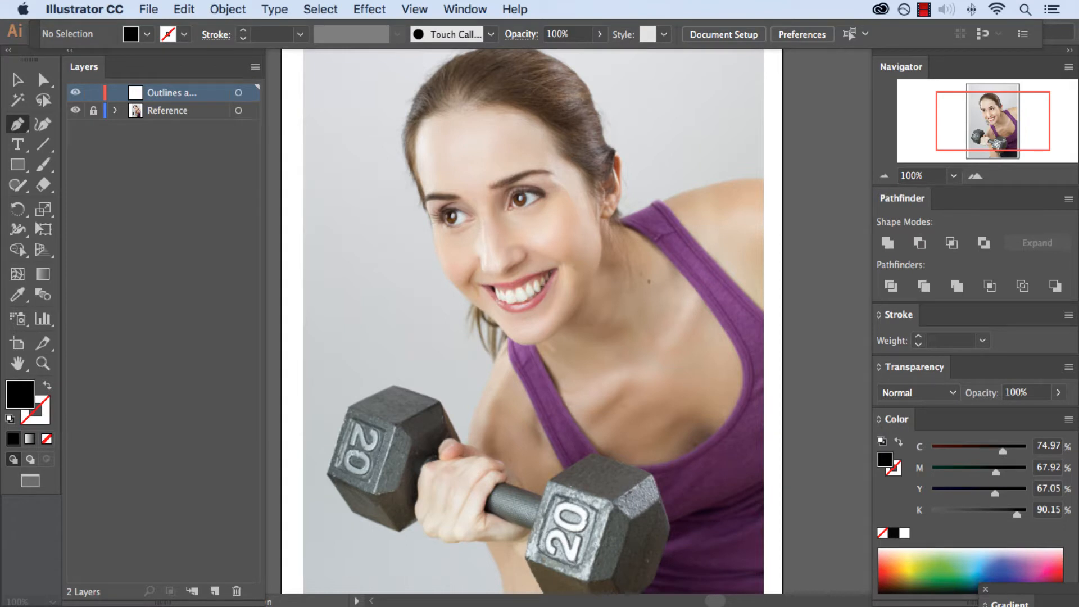
Start a Pen path at the upper end of the nostril crease and set its opacity to 0%
key(super+equal)
key(super+equal)
key(super+equal)
key(super+equal)
key(super+equal)
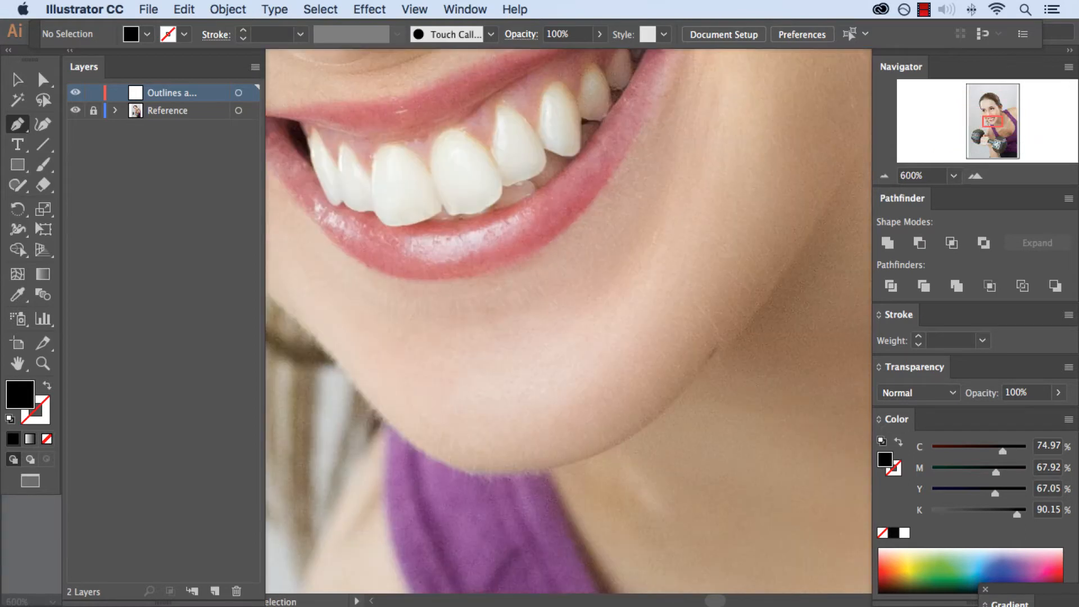
key(space)
drag(539, 152, 641, 438)
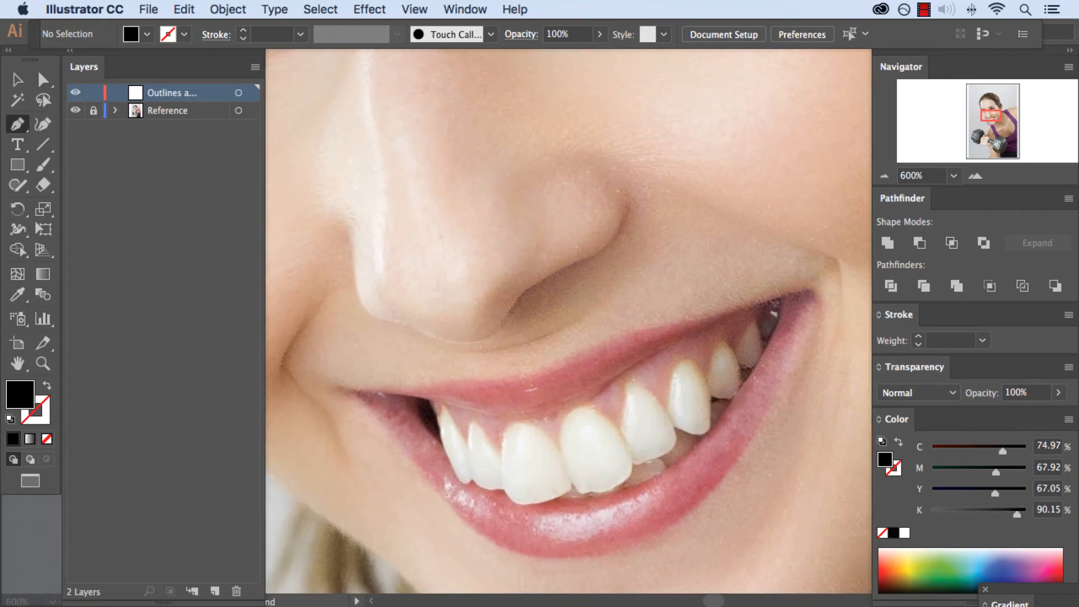
key(super+equal)
key(super+equal)
key(space)
drag(702, 101, 647, 165)
click(659, 129)
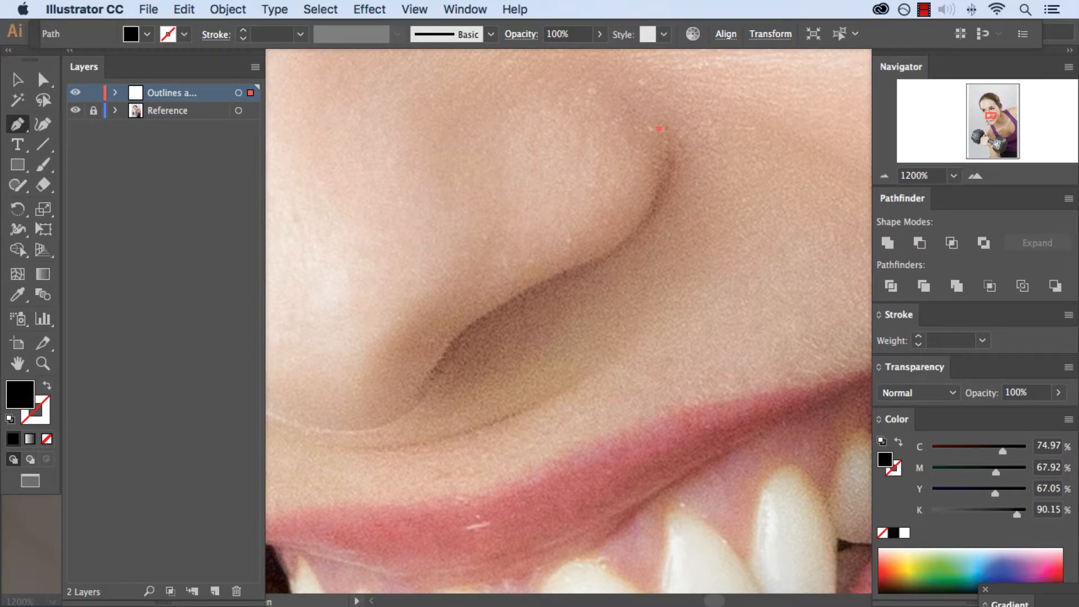
click(1016, 392)
text(0)
key(Return)
Trace the upper edge of the nostril with curved Pen segments, from the outer crease towards the nose tip
drag(658, 191, 643, 220)
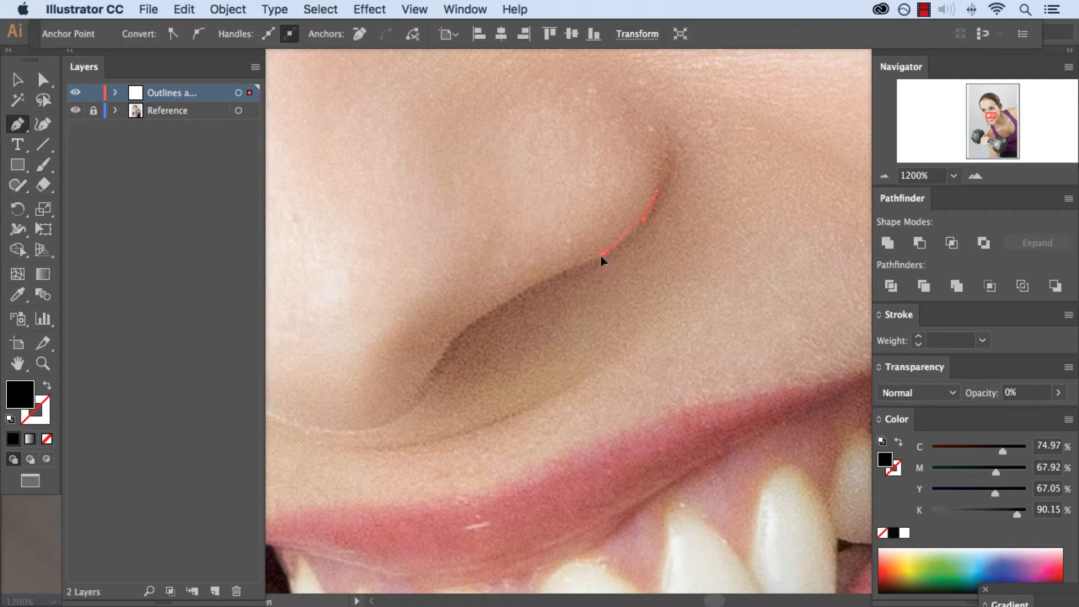
key(super)
key(super+equal)
key(space)
drag(500, 345, 600, 210)
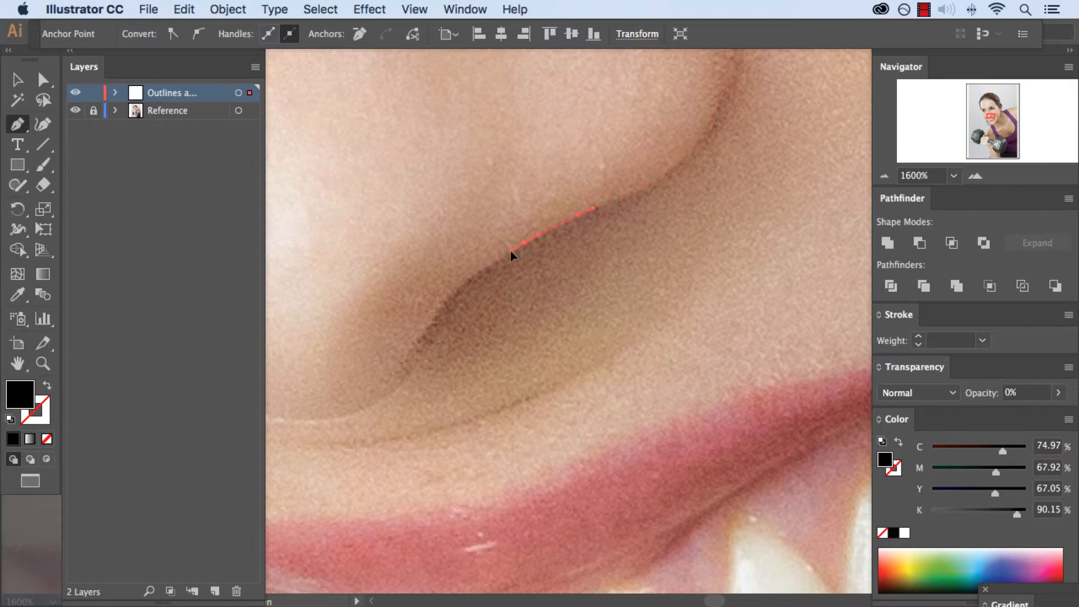
key(space)
drag(468, 272, 519, 235)
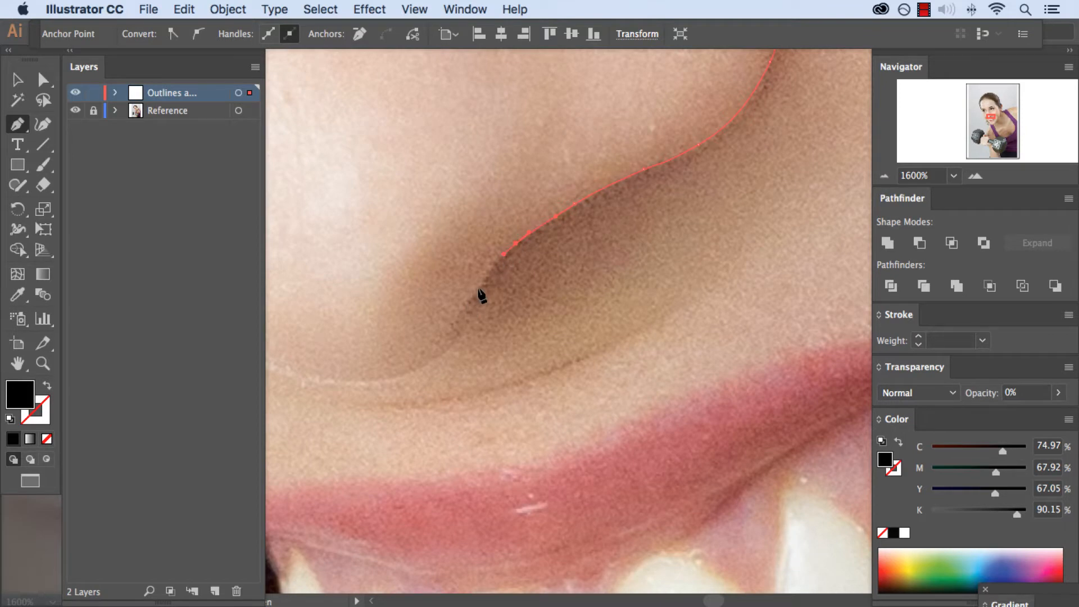
Trace the irregular lower edge of the nostril shadow back towards the outer crease with short Pen segments
drag(481, 299, 490, 301)
drag(510, 293, 583, 231)
click(586, 227)
click(594, 218)
click(666, 173)
click(673, 171)
drag(682, 167, 687, 164)
drag(722, 115, 604, 252)
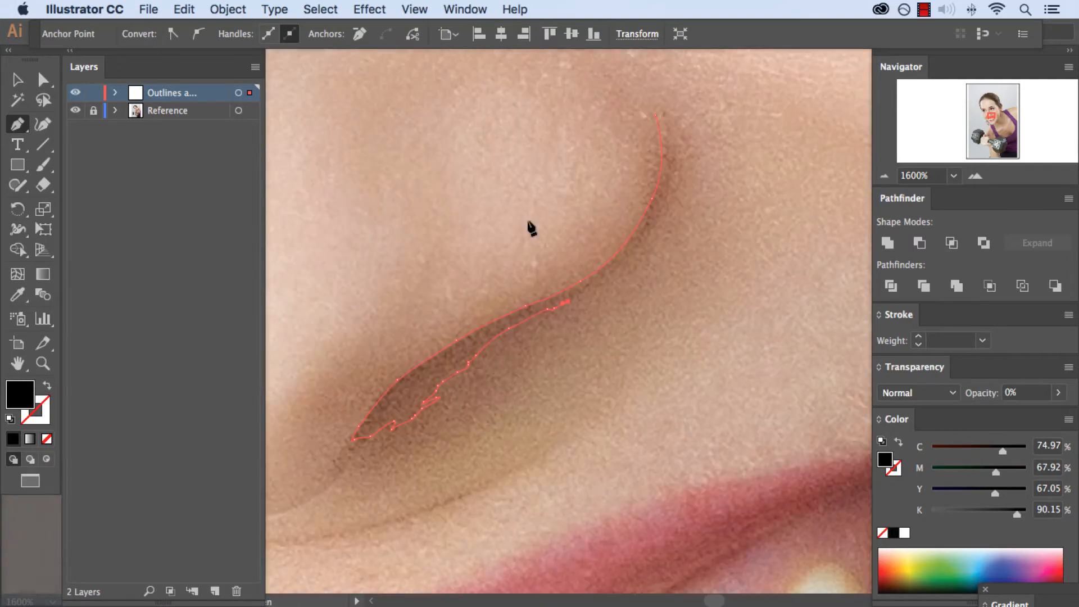
Continue the outline up the nostril crease, close it at its starting point and set its opacity to 100%
click(632, 247)
drag(648, 228, 667, 183)
click(668, 154)
key(super+equal)
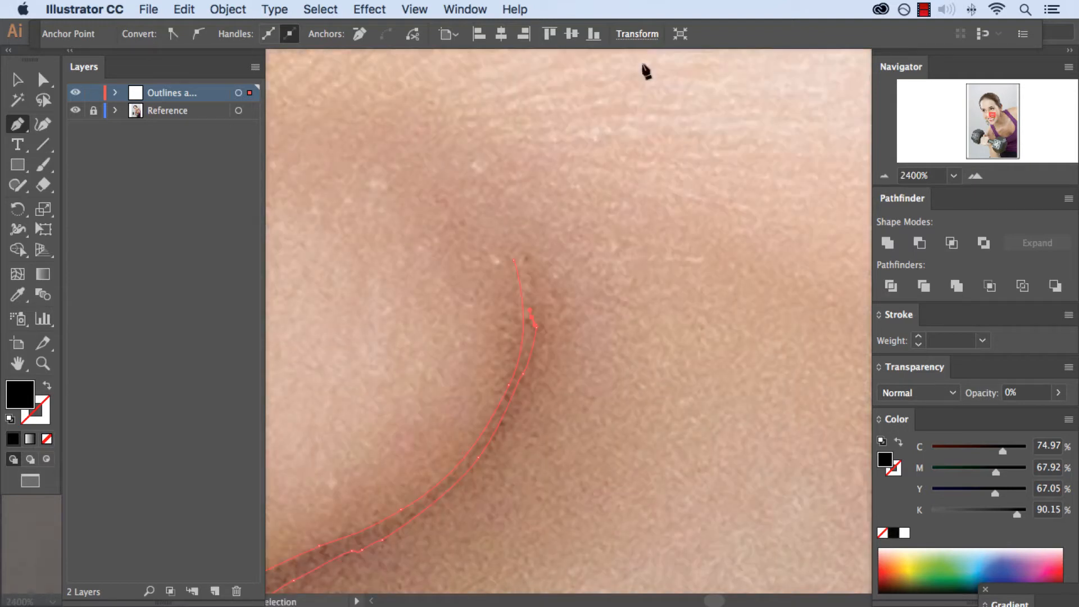
super+click(515, 264)
click(1058, 393)
drag(994, 415, 1070, 391)
Start a second curved Pen path below the nostril's inner end, along the underside of the nose, and set its opacity to 0%
key(space)
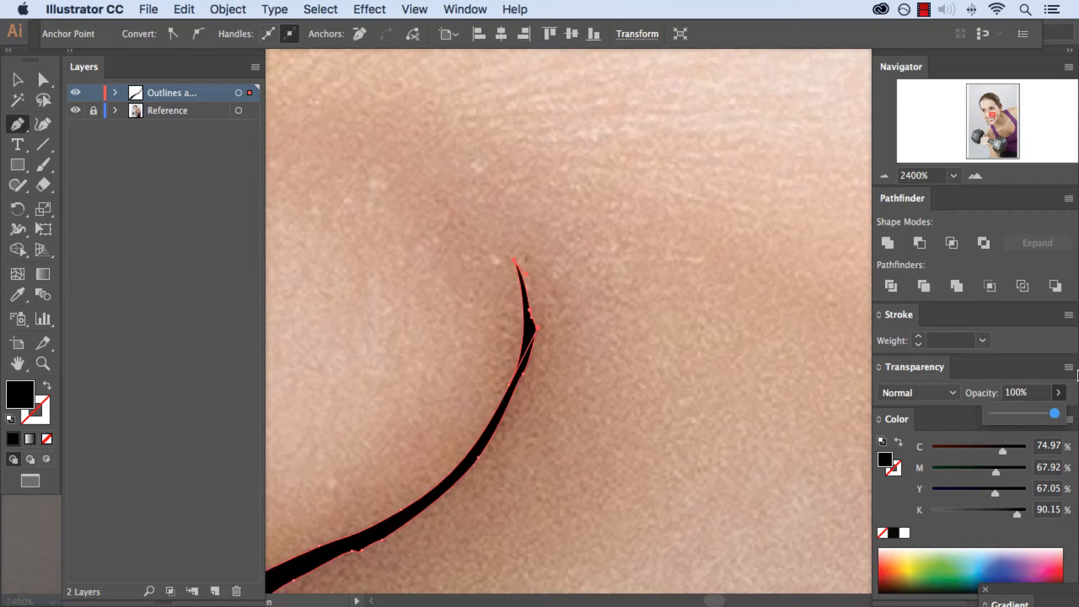
drag(339, 200, 594, 81)
key(super+minus)
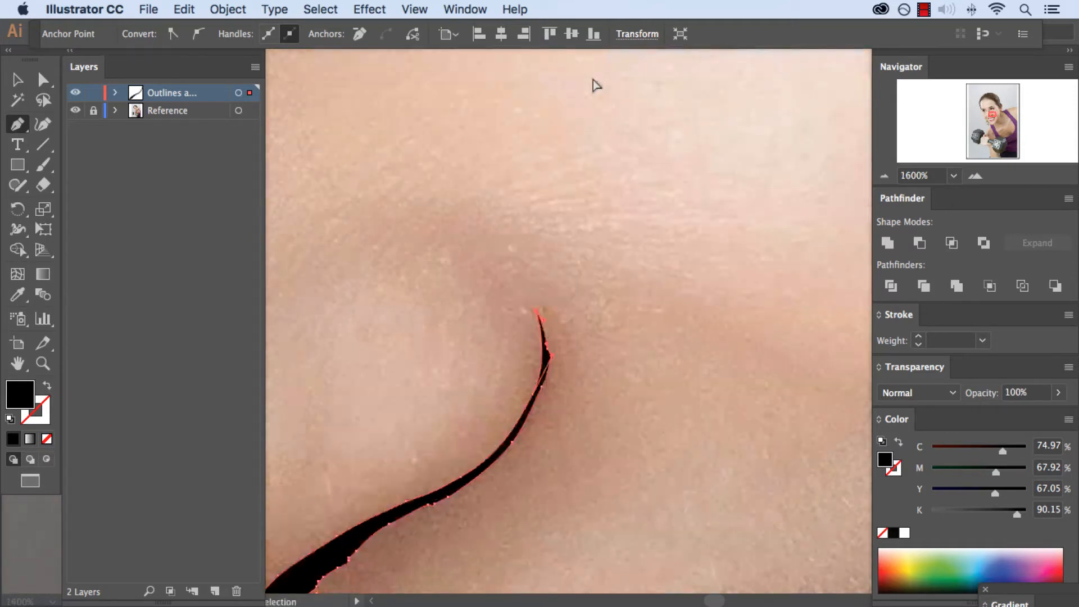
key(super+minus)
key(space)
drag(429, 290, 629, 157)
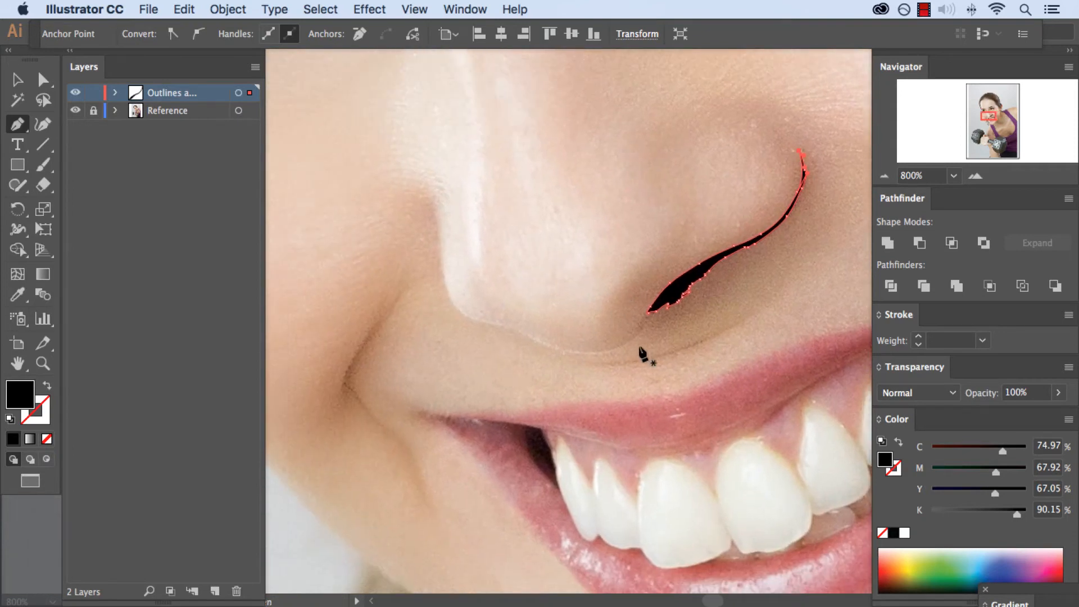
key(super+equal)
key(super+equal)
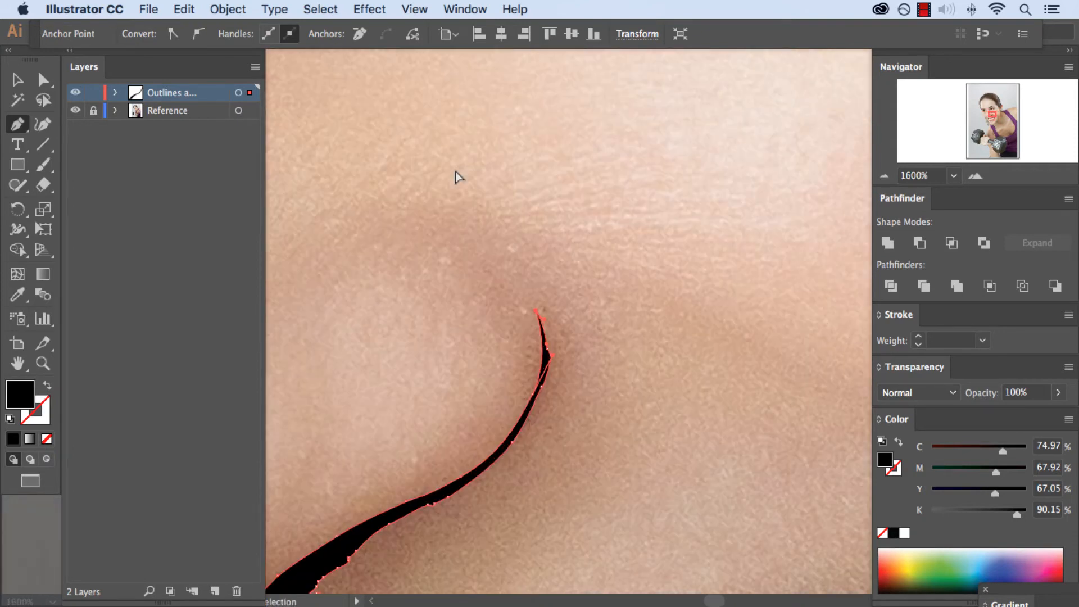
key(super+equal)
key(super+equal)
key(space)
drag(450, 439, 816, 159)
key(super+minus)
drag(553, 268, 654, 209)
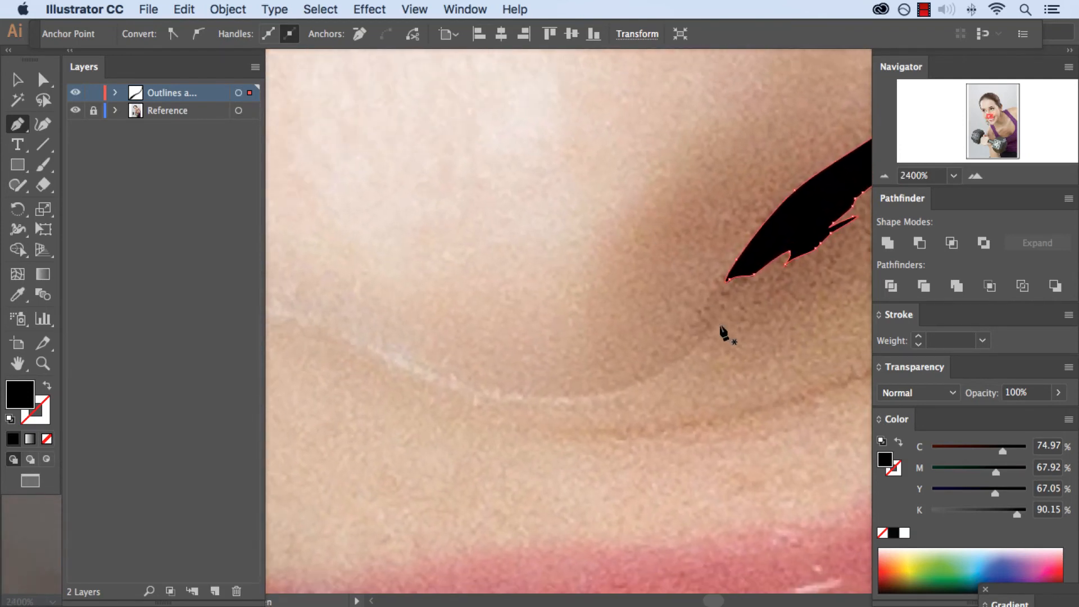
click(705, 341)
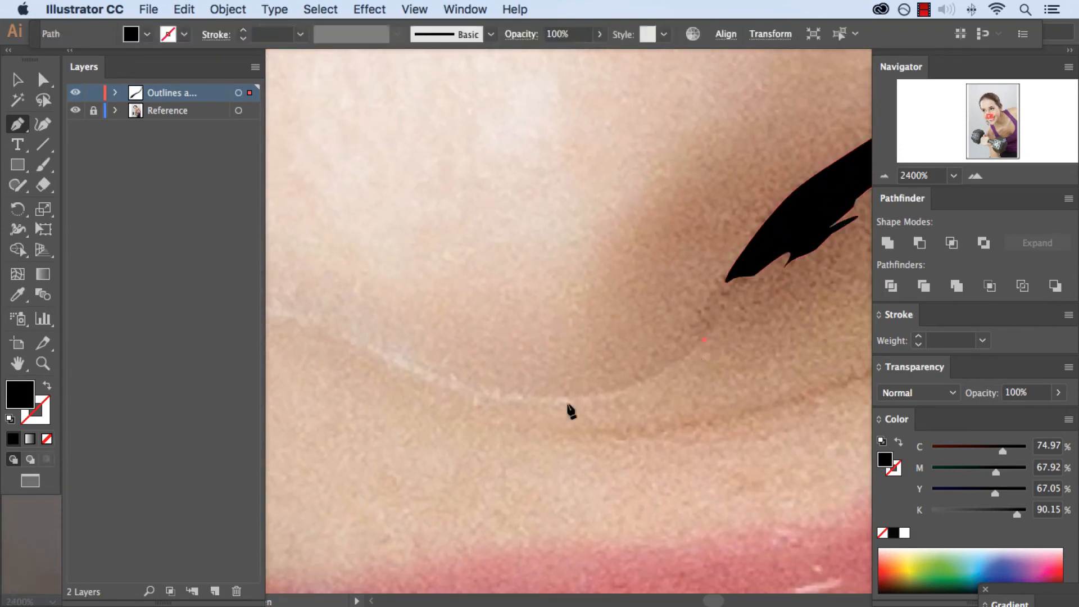
drag(583, 400, 500, 405)
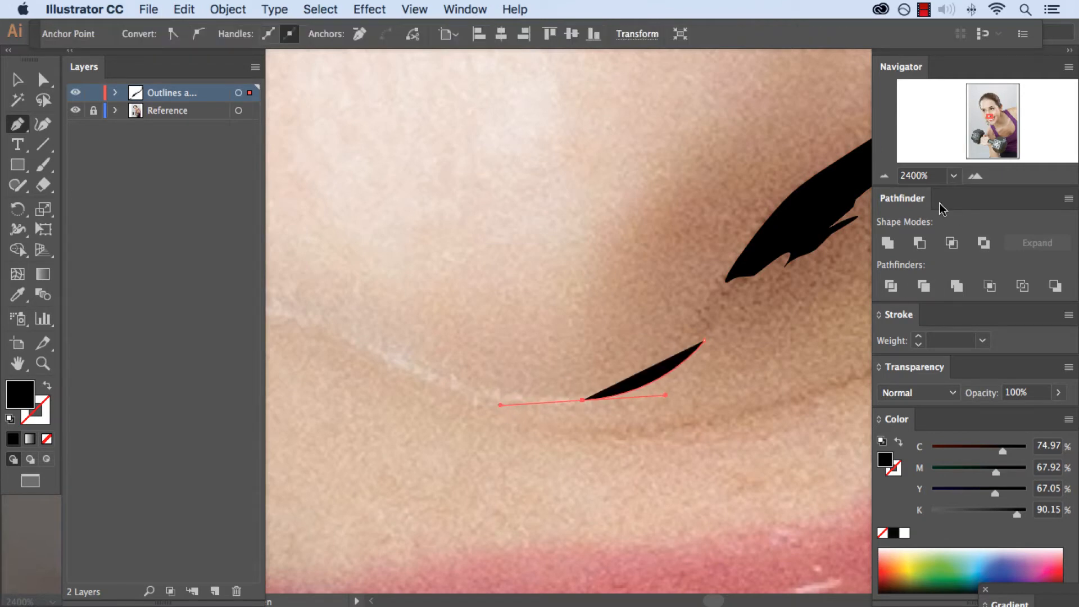
click(1028, 392)
text(0)
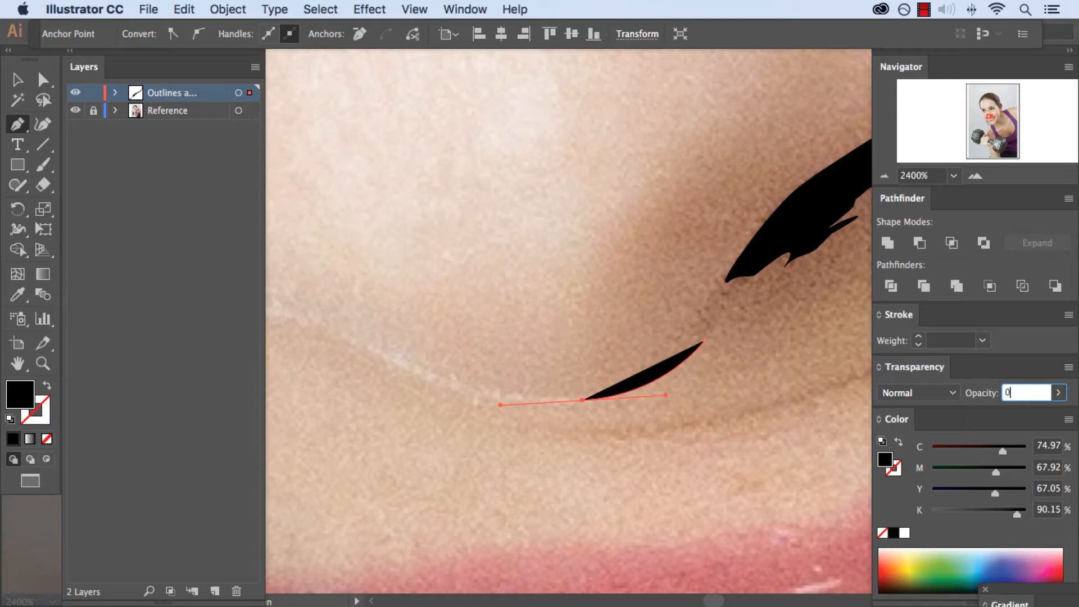
key(Return)
Trace the underside of the nose tip and continue the path up the far side of the nose
scroll(467, 397, left, 3)
drag(462, 343, 409, 316)
drag(355, 290, 421, 313)
click(393, 306)
drag(327, 287, 414, 284)
drag(373, 244, 416, 260)
drag(390, 192, 412, 299)
Trace the path's return edge close alongside the first, down the side of the nose and around its tip
mouse_move(396, 225)
mouse_down()
mouse_move(389, 212)
mouse_move(395, 237)
mouse_up()
drag(404, 291, 448, 380)
scroll(404, 270, down, 5)
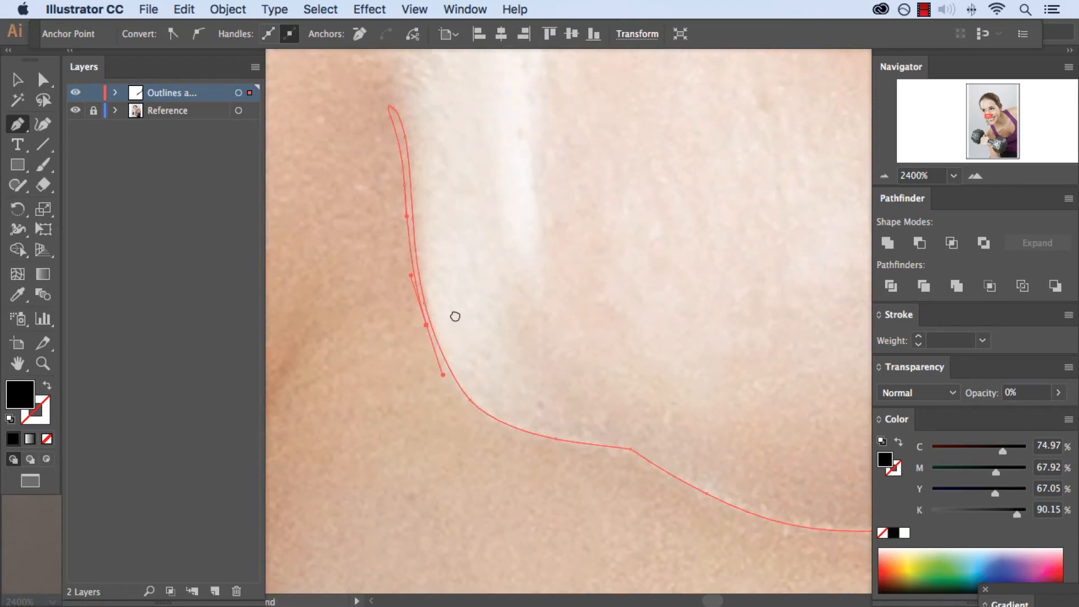
scroll(452, 318, down, 2)
scroll(452, 318, right, 2)
drag(467, 355, 351, 319)
key(super+equal)
drag(450, 322, 618, 390)
Continue the return edge along the underside of the nose and close the path at its starting point
scroll(600, 356, right, 5)
scroll(600, 356, down, 2)
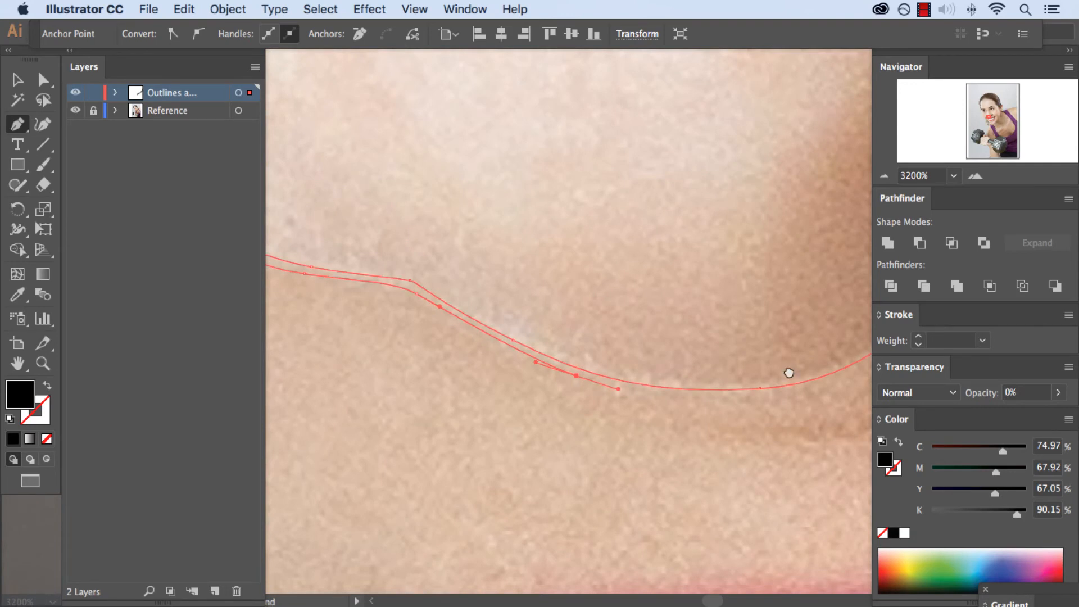
drag(792, 373, 541, 376)
drag(568, 398, 584, 389)
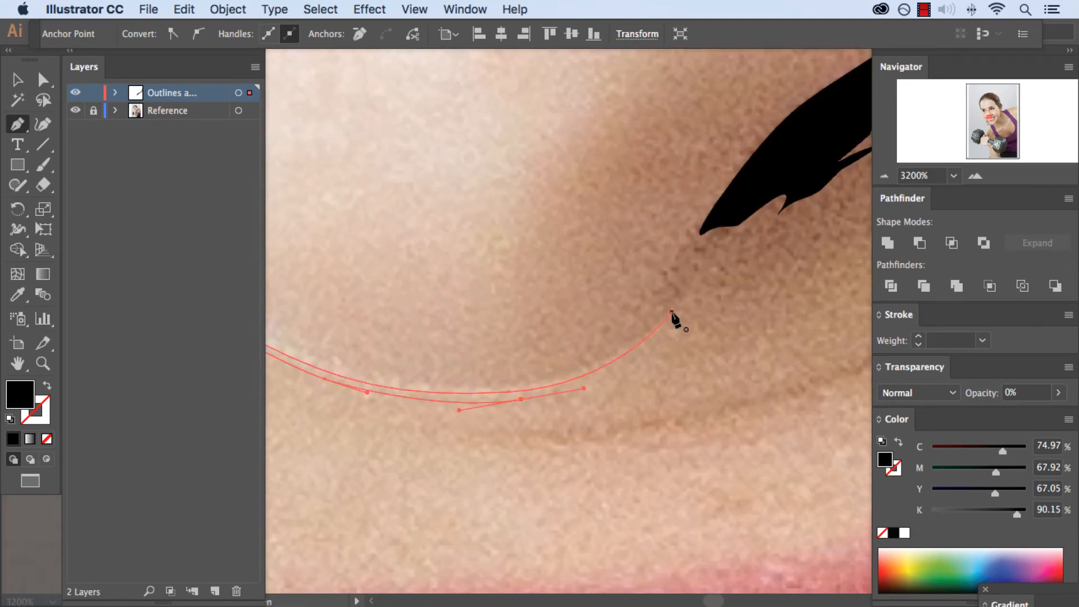
drag(673, 310, 707, 253)
Move the lower anchor point near the nostril up slightly, and copy the black nostril shape's appearance to the nose outline with the Eyedropper
key(a)
click(521, 400)
drag(522, 404, 517, 397)
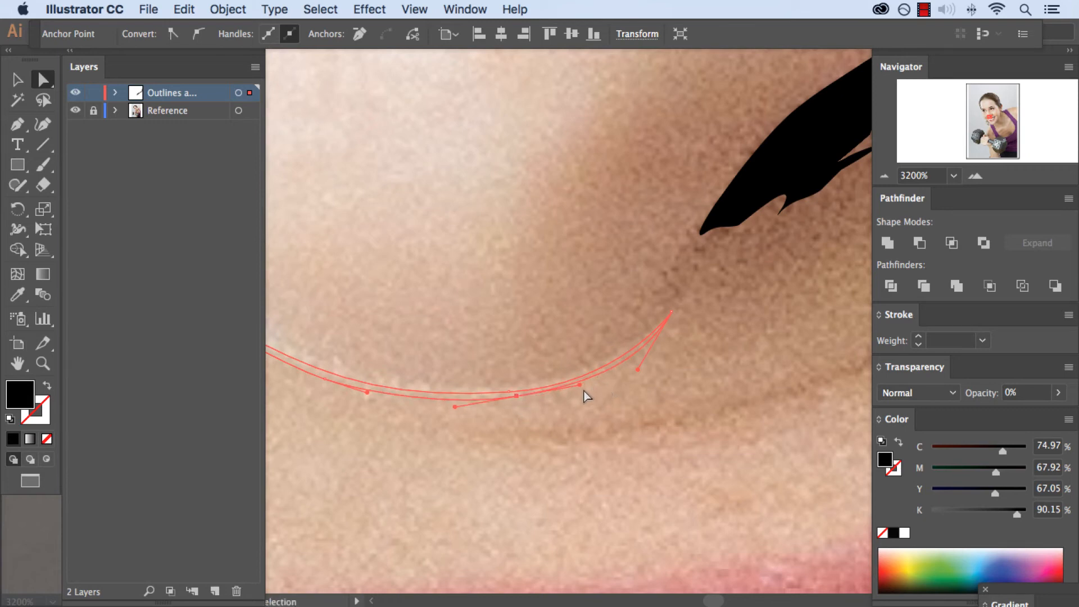
key(i)
click(774, 166)
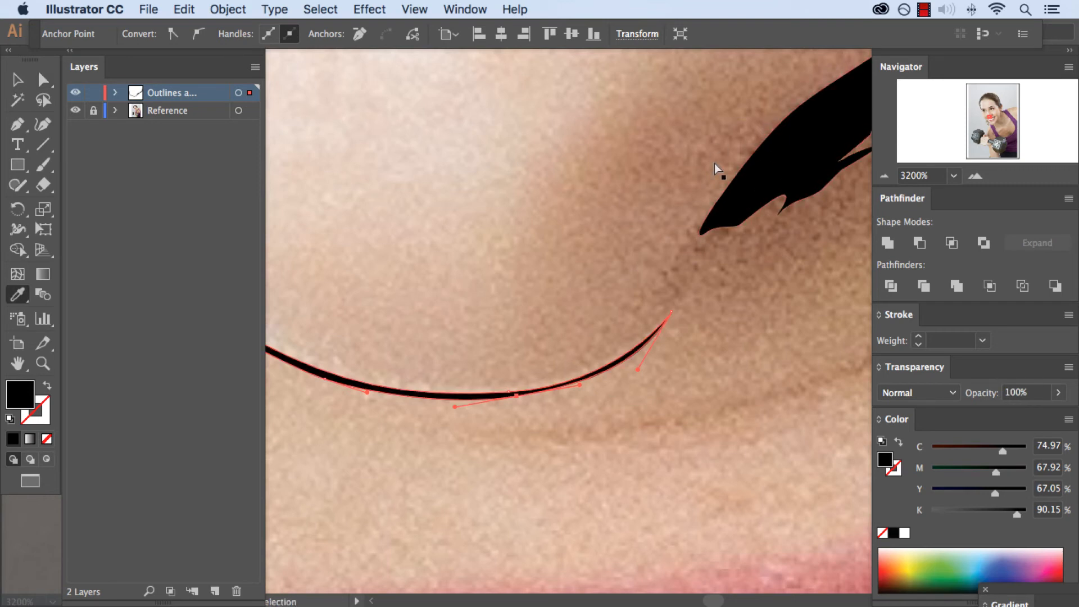
Draw a thin closed black Pen shape down the side of the nose bridge, beside the inner corner of the far eye
key(super+minus)
key(super+minus)
key(super+minus)
key(super+minus)
key(super+minus)
key(super+minus)
key(super+minus)
key(super+plus)
key(super+plus)
key(super+plus)
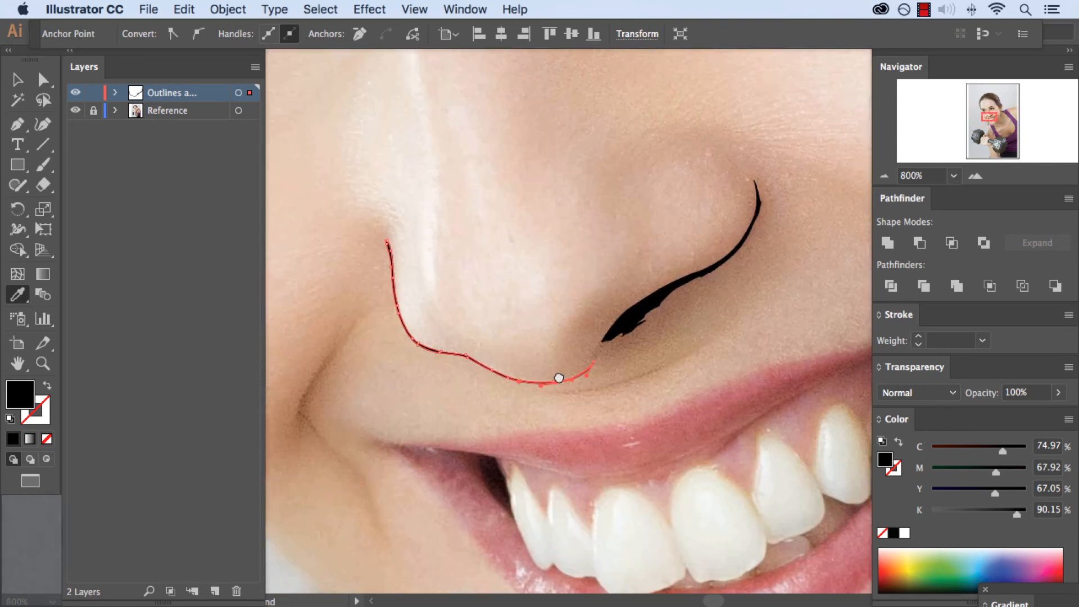
scroll(556, 376, up, 5)
key(super+plus)
drag(416, 179, 487, 407)
drag(456, 110, 498, 377)
drag(473, 211, 478, 340)
click(25, 128)
click(400, 243)
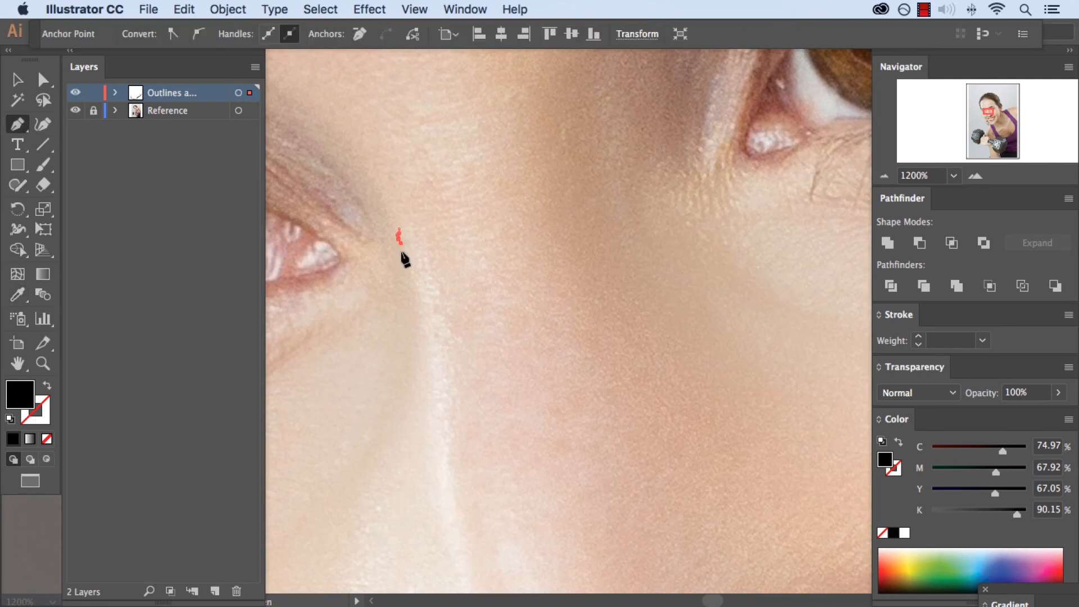
drag(416, 318, 422, 360)
click(412, 260)
click(401, 227)
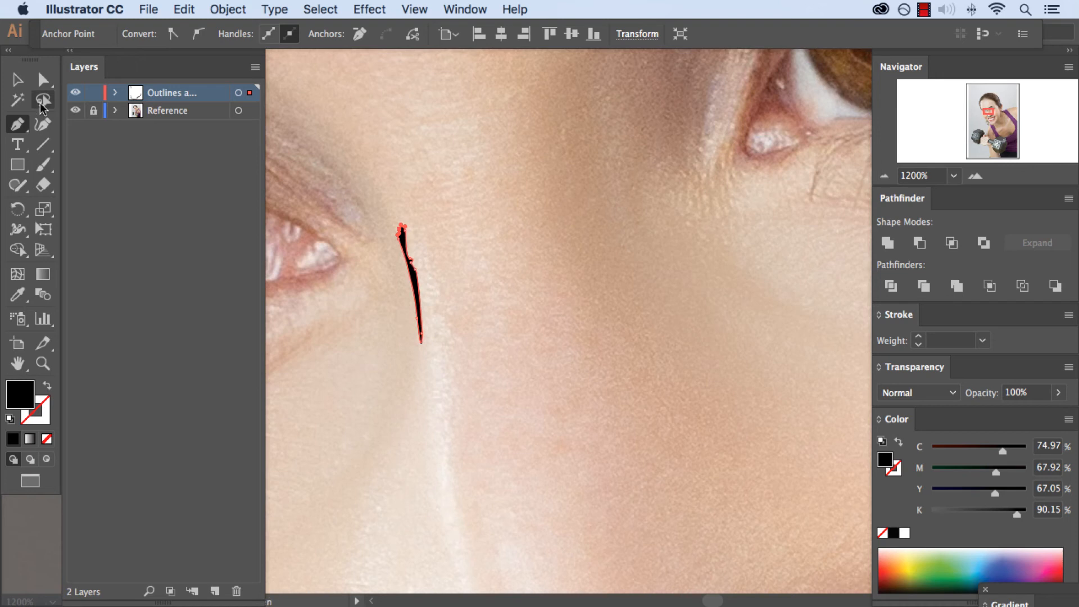
Hide the Reference layer, deselect the artwork and examine the nose outlines drawn so far on their own
click(76, 110)
click(19, 82)
click(389, 113)
key(super+minus)
key(super+minus)
key(super+minus)
key(super+minus)
key(super+minus)
key(super+minus)
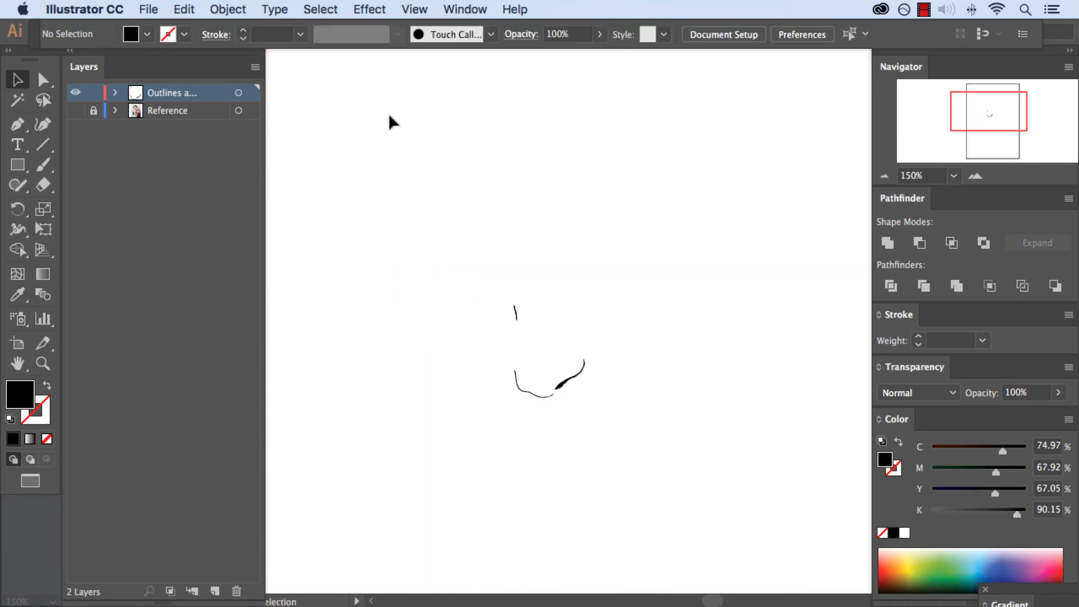
drag(445, 306, 408, 250)
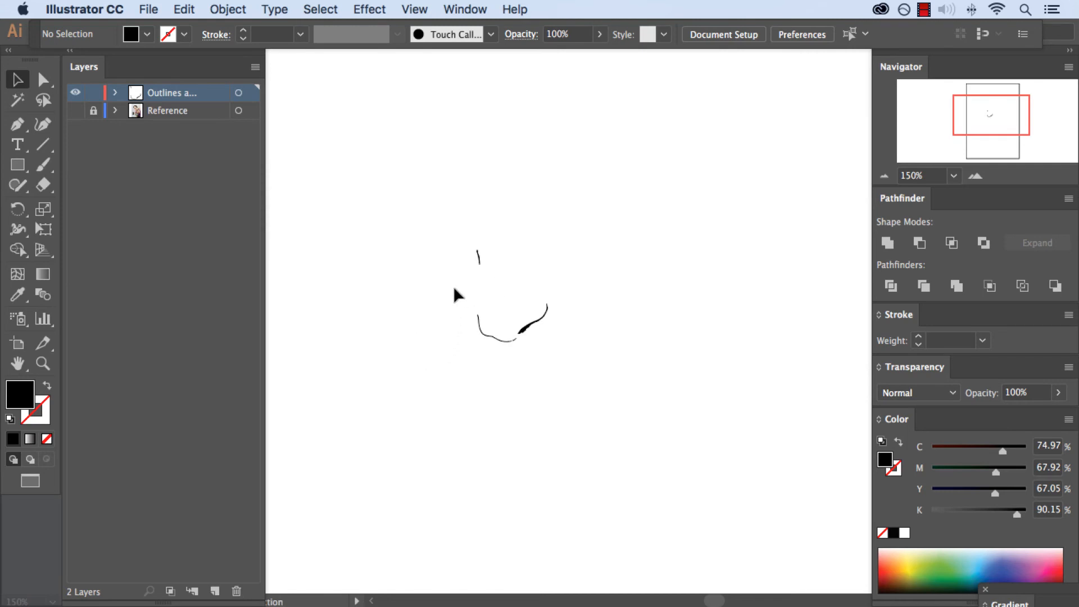
key(super+equal)
key(super+equal)
key(super+equal)
key(super+equal)
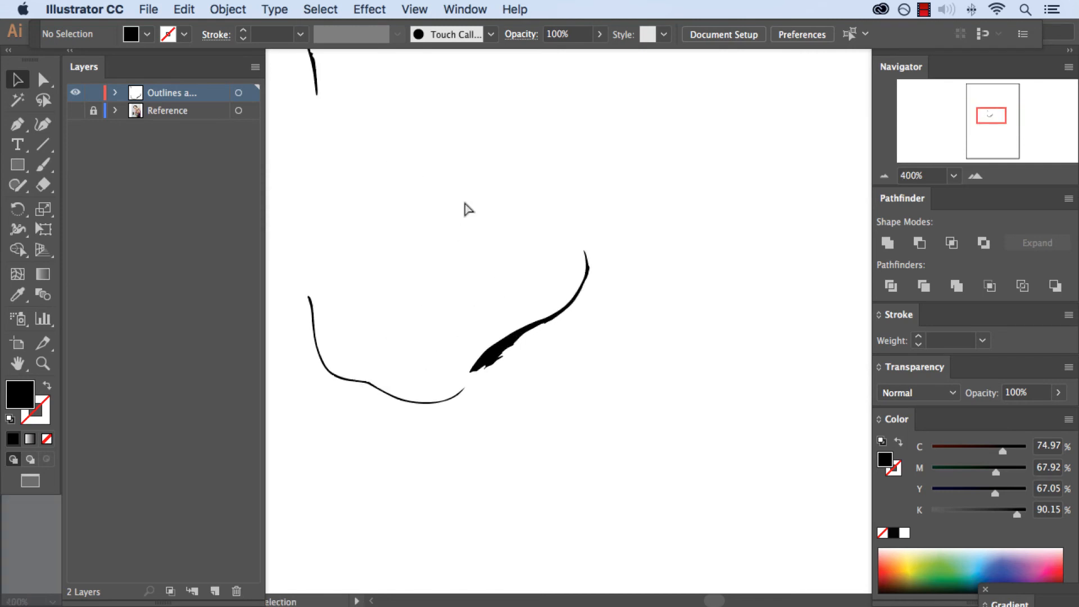
Show the Reference layer again and draw a thin closed black Pen shape with a small spur along the upper crease of the nostril wing
click(75, 110)
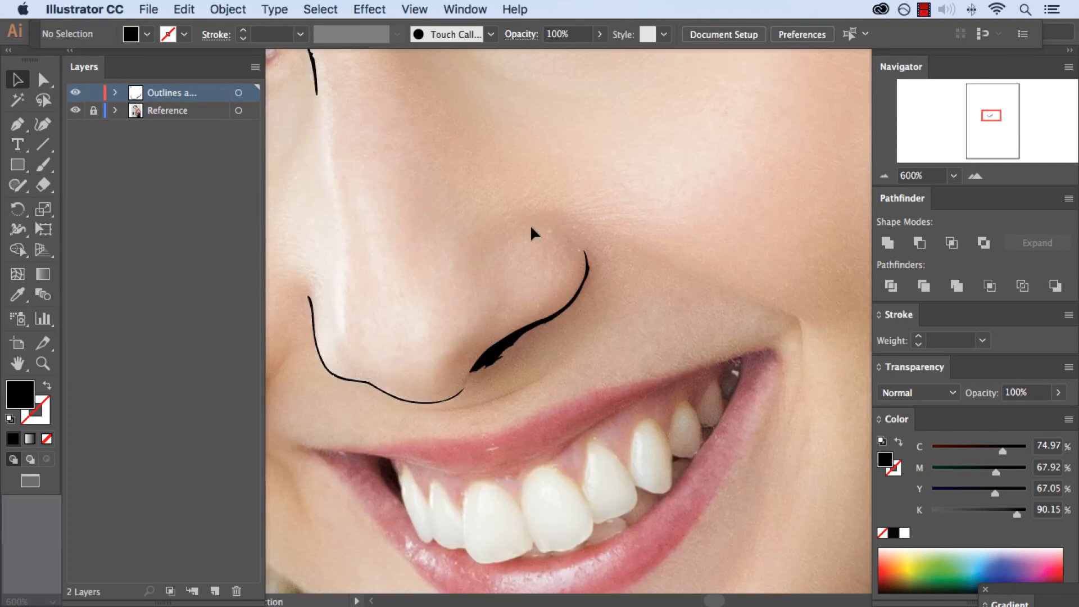
key(p)
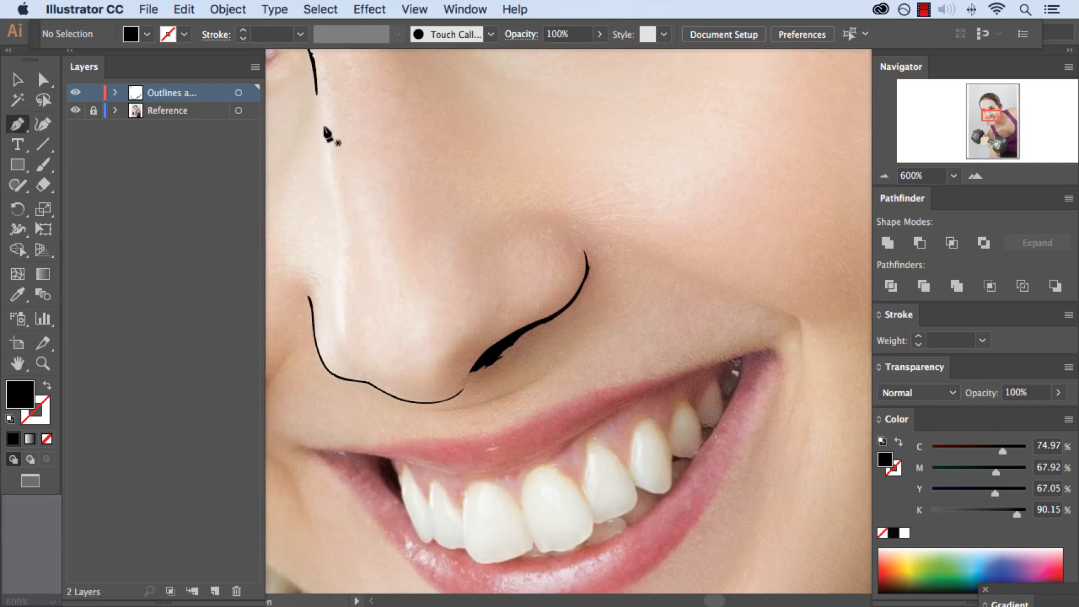
key(super+equal)
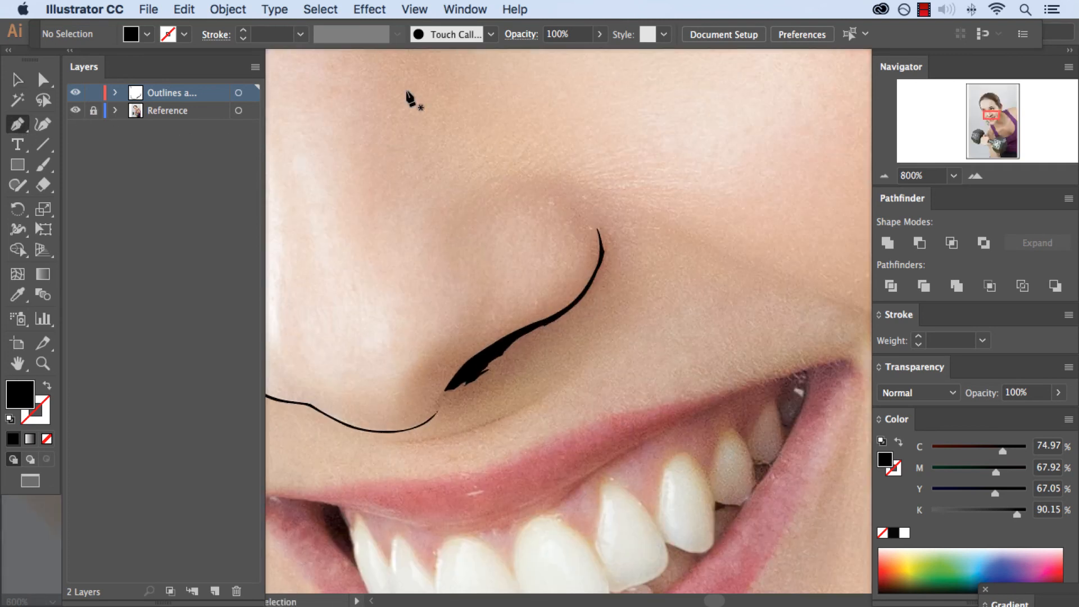
click(488, 185)
drag(512, 185, 516, 188)
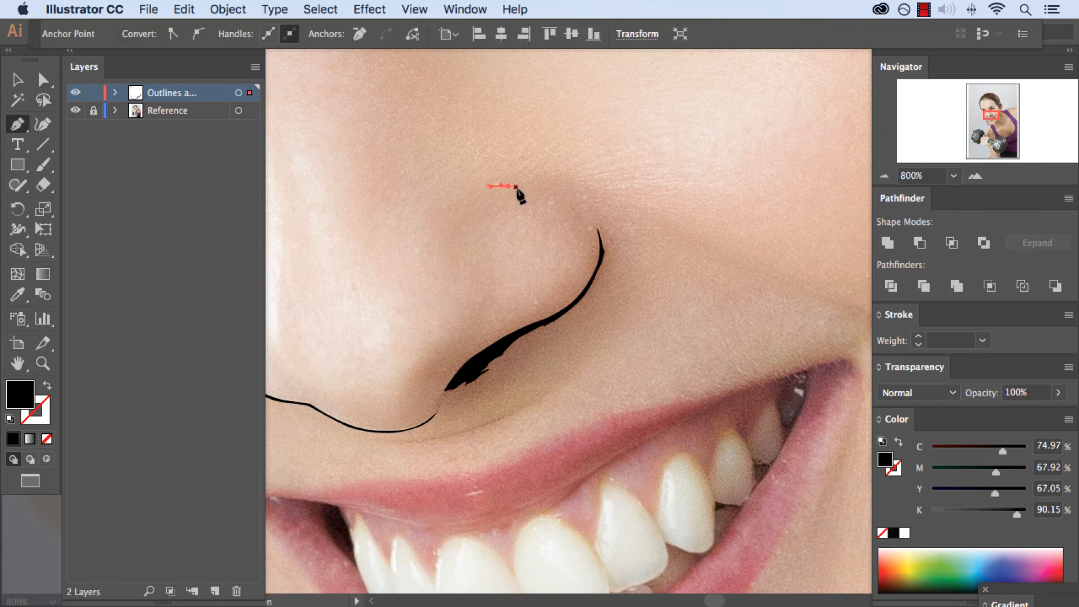
key(super+equal)
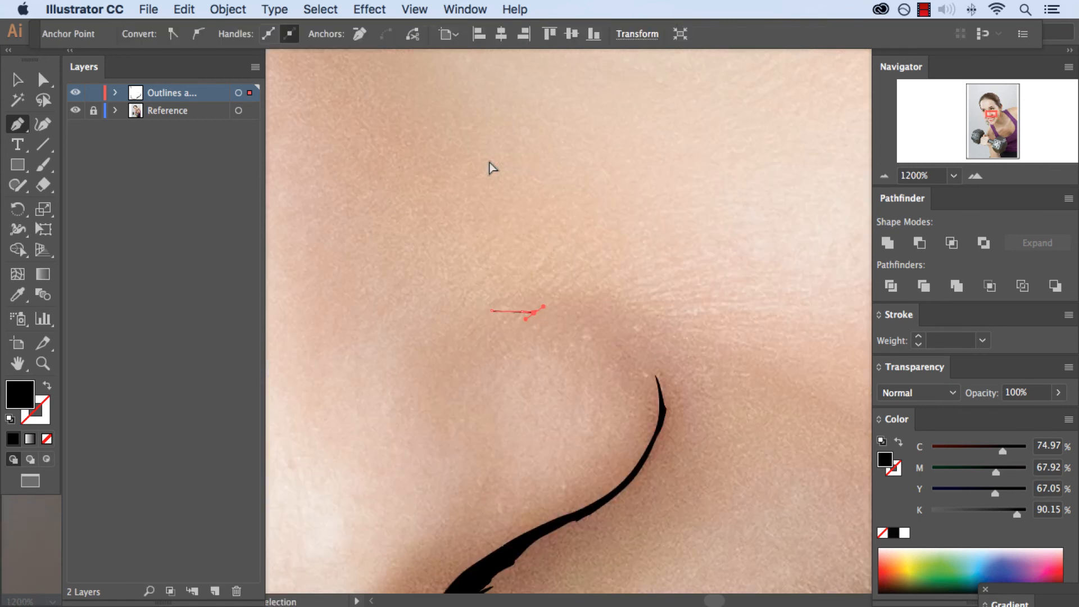
click(522, 311)
drag(537, 318, 628, 336)
click(630, 334)
click(587, 309)
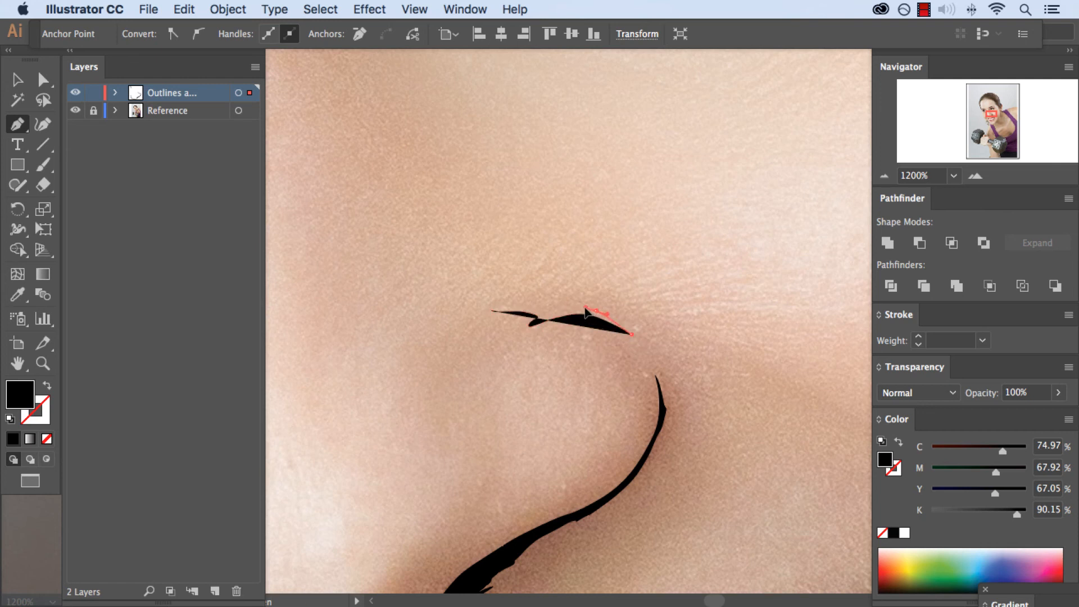
drag(580, 306, 532, 304)
click(492, 311)
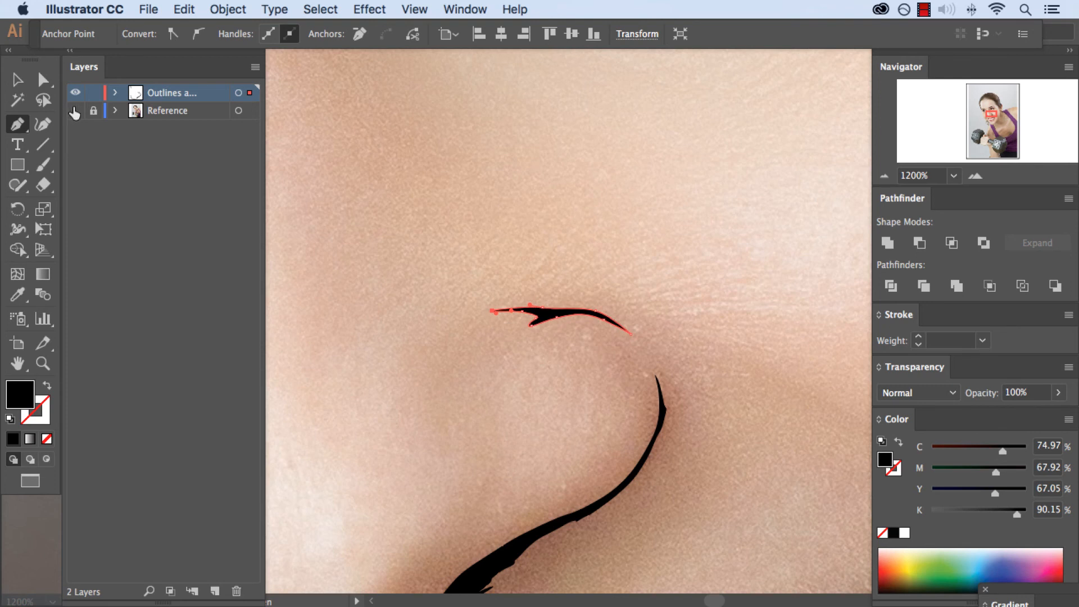
Hide the Reference layer, deselect the new crease shape and examine how it fits with the other nose outlines
click(75, 110)
click(19, 81)
click(387, 162)
key(super+minus)
key(super+minus)
key(super+minus)
key(super+minus)
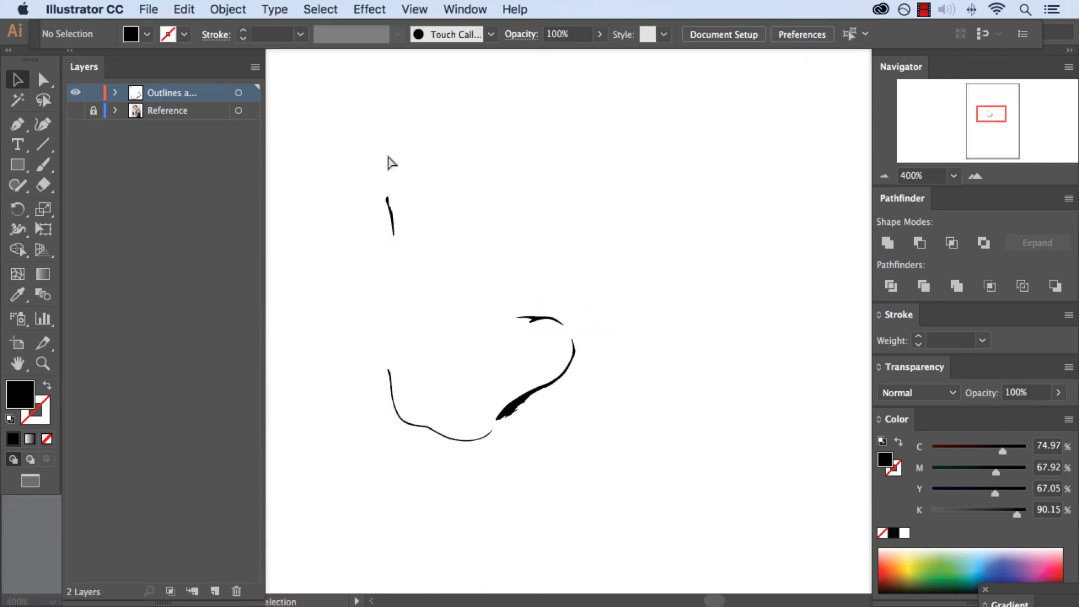
key(super+minus)
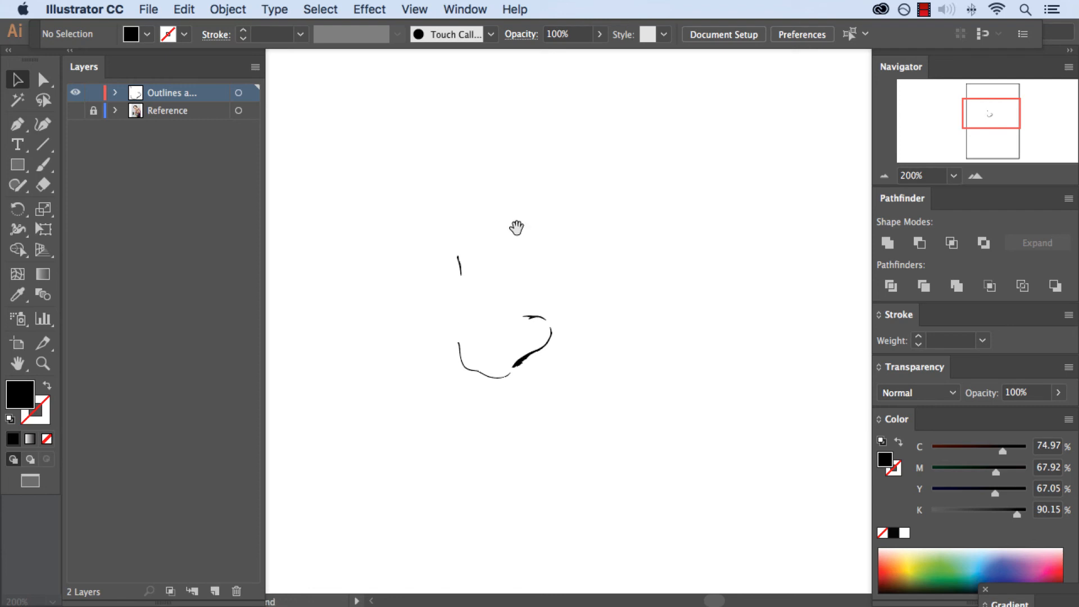
drag(515, 227, 565, 217)
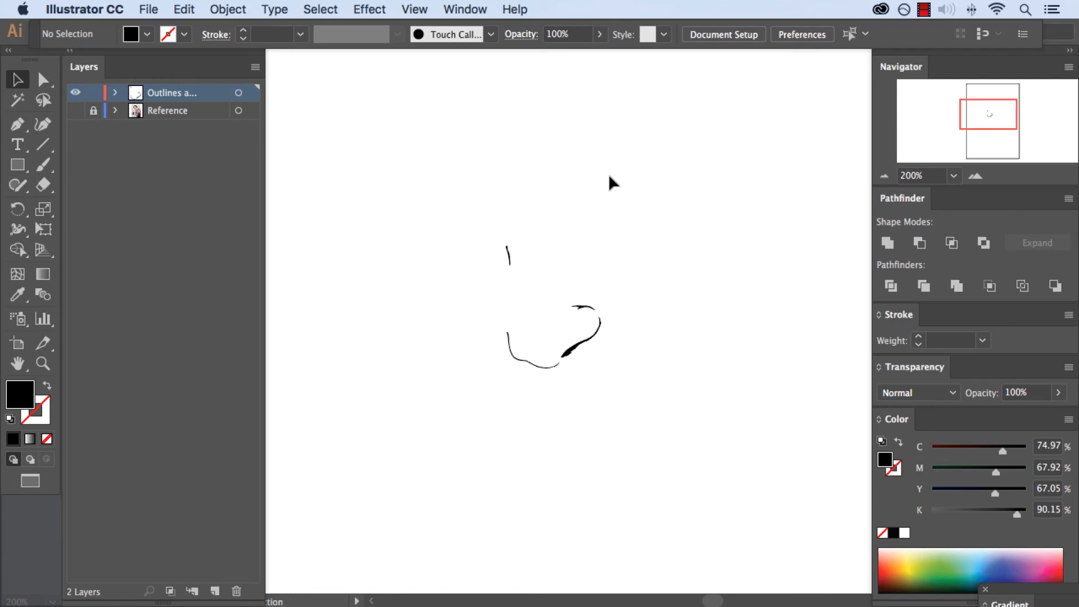